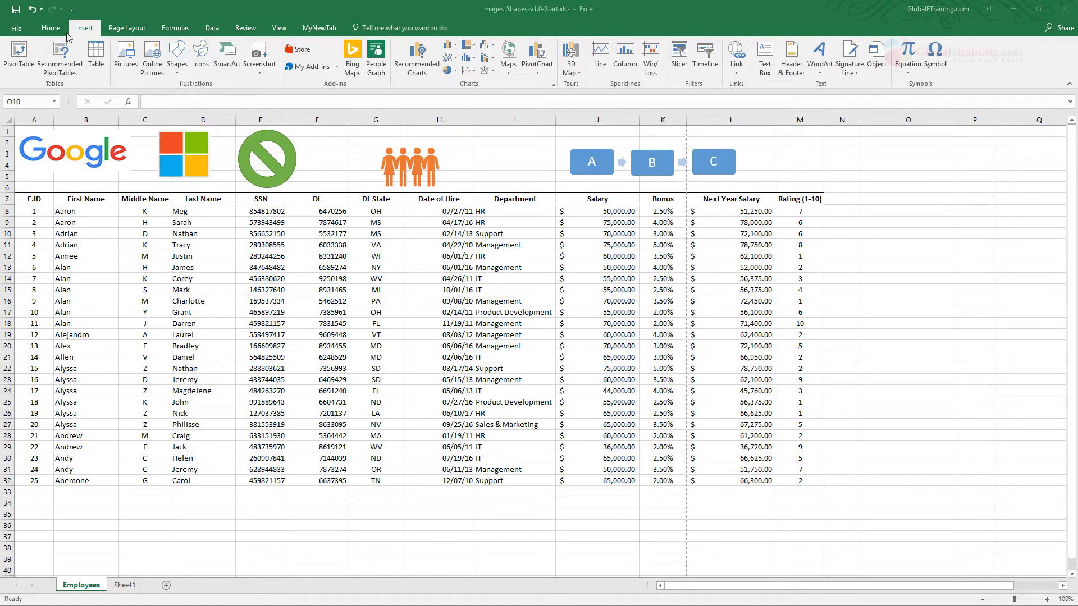
- Draw a text box beside the employee table and type 'This is a sample text!!!'
{"action": "left_click", "coordinate": [90, 31]}
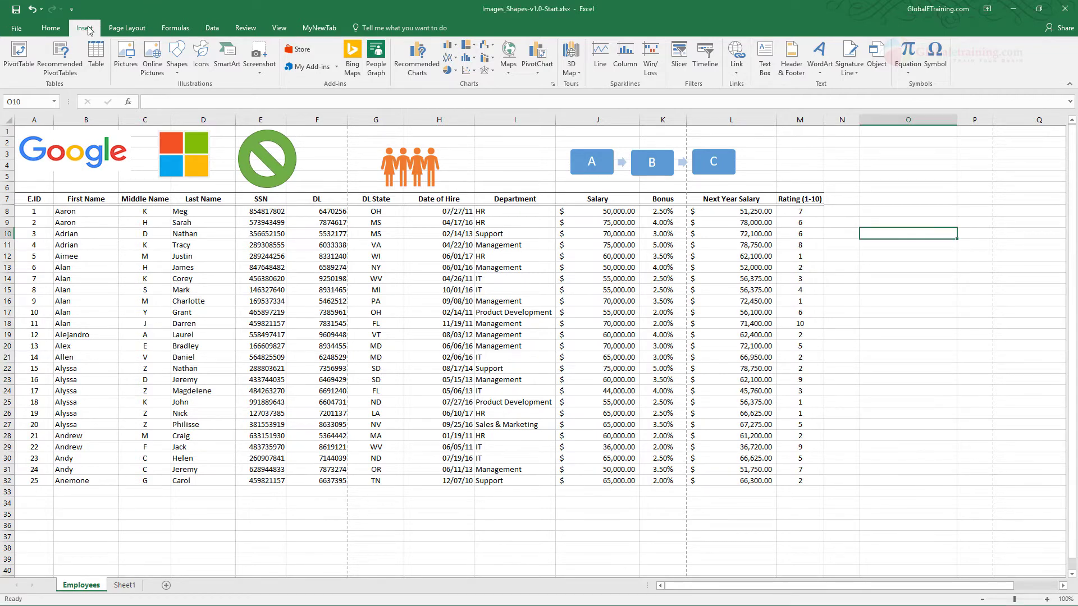
{"action": "left_click", "coordinate": [764, 66]}
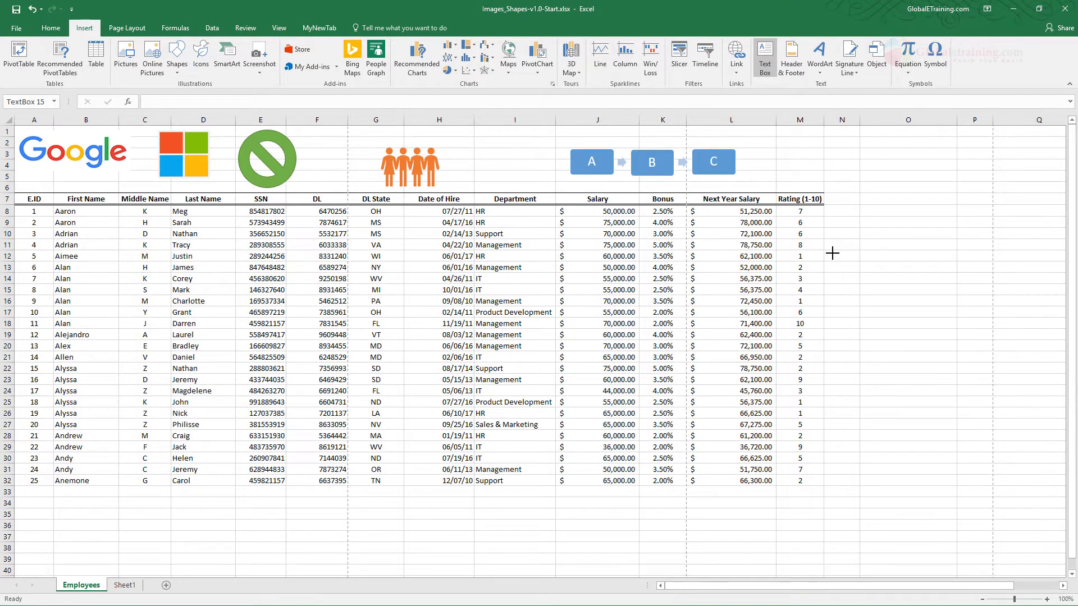
{"action": "left_click", "coordinate": [832, 251]}
{"action": "left_click_drag", "start_coordinate": [843, 261], "coordinate": [877, 303]}
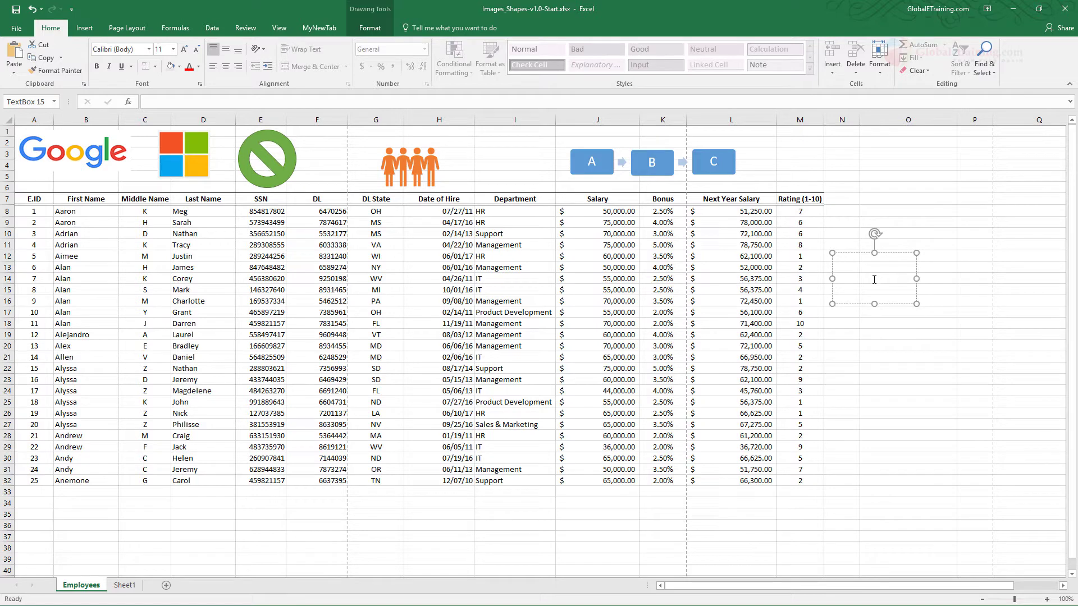
{"action": "type", "text": "This is a sample text!!!"}
{"action": "left_click_drag", "start_coordinate": [916, 279], "coordinate": [958, 278]}
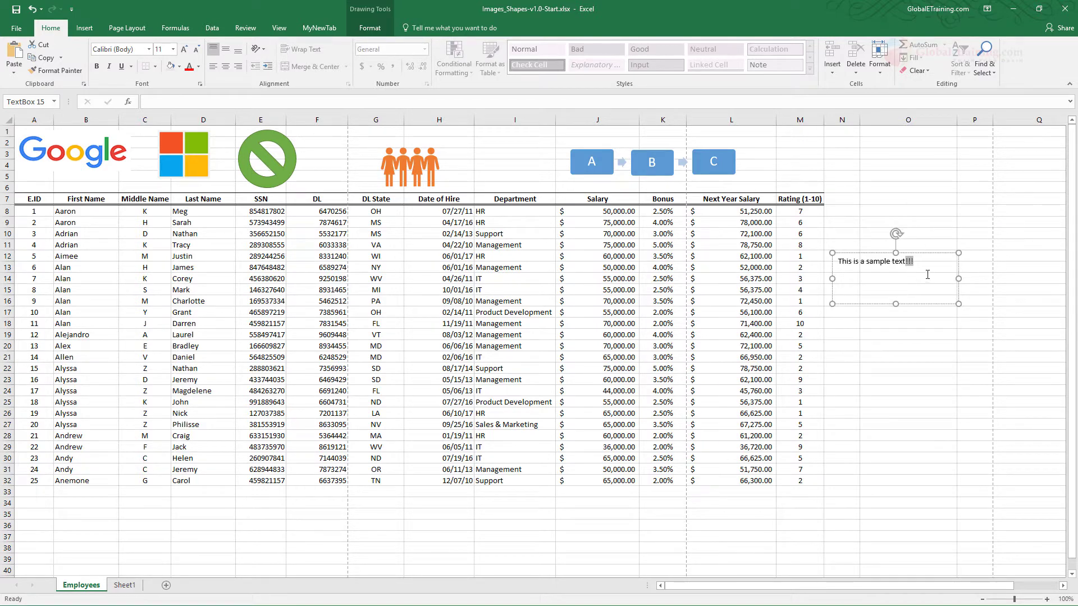
- Format the sentence as red, 16-point, bold, centred text
{"action": "triple_click", "coordinate": [879, 259]}
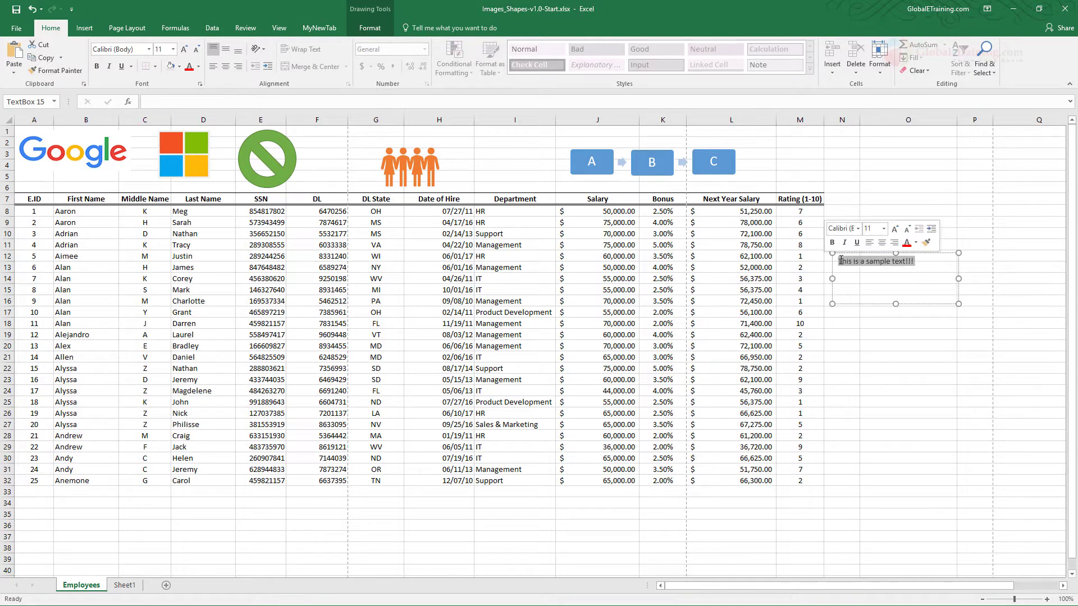
{"action": "left_click", "coordinate": [916, 243]}
{"action": "left_click", "coordinate": [915, 343]}
{"action": "left_click", "coordinate": [895, 228]}
{"action": "left_click", "coordinate": [894, 229]}
{"action": "left_click", "coordinate": [895, 228]}
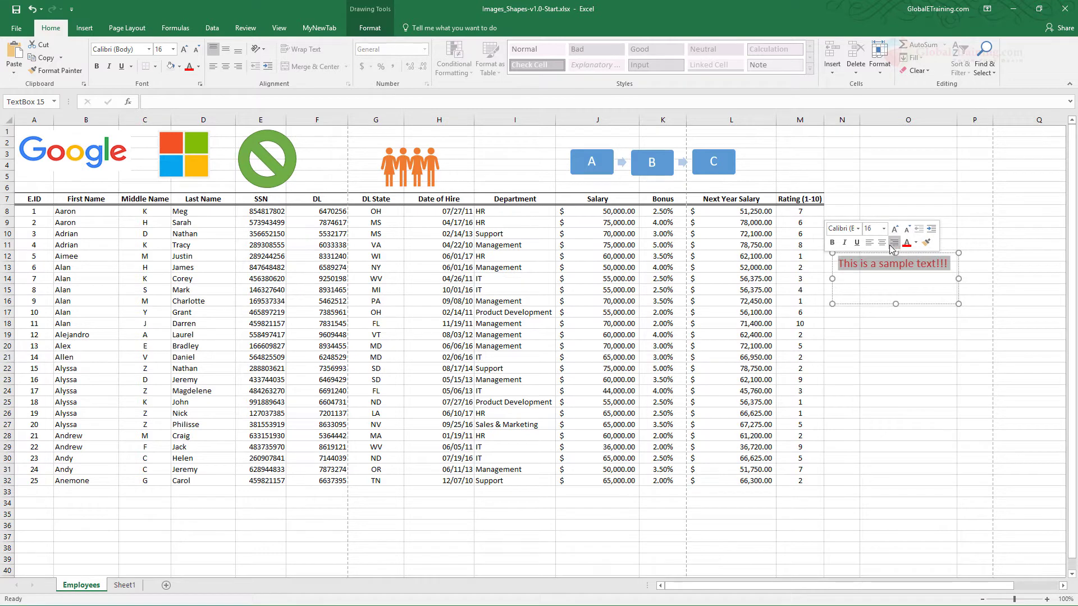
{"action": "left_click", "coordinate": [832, 243]}
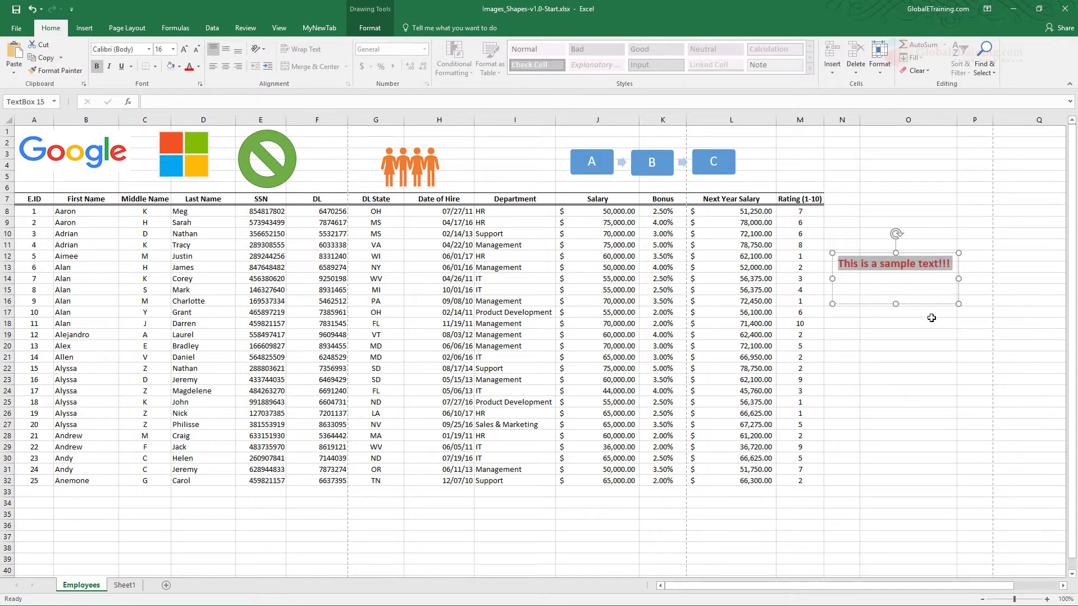
{"action": "right_click", "coordinate": [863, 264]}
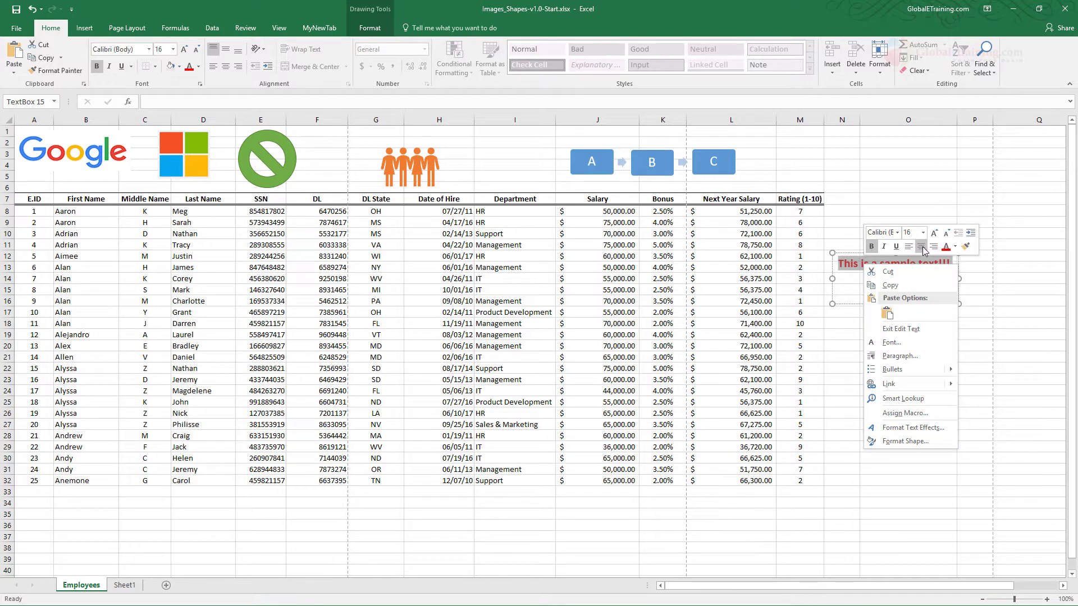
{"action": "left_click", "coordinate": [921, 247]}
{"action": "left_click", "coordinate": [923, 322]}
{"action": "left_click", "coordinate": [900, 273]}
- Move the text box above the people icon and replace its text with 'The Team !!'
{"action": "left_click_drag", "start_coordinate": [896, 303], "coordinate": [422, 159]}
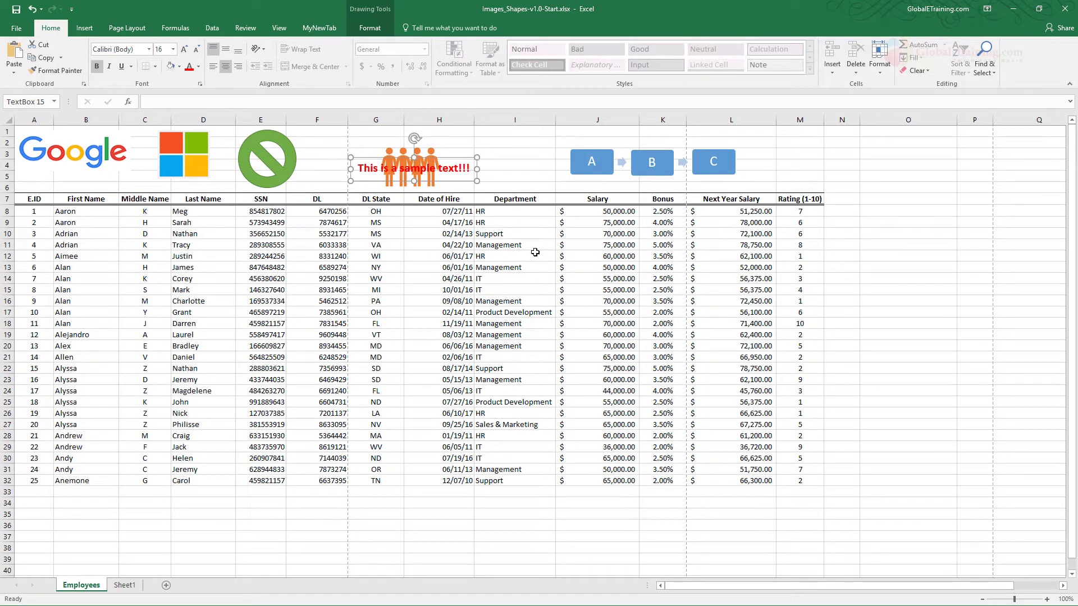
{"action": "triple_click", "coordinate": [436, 167]}
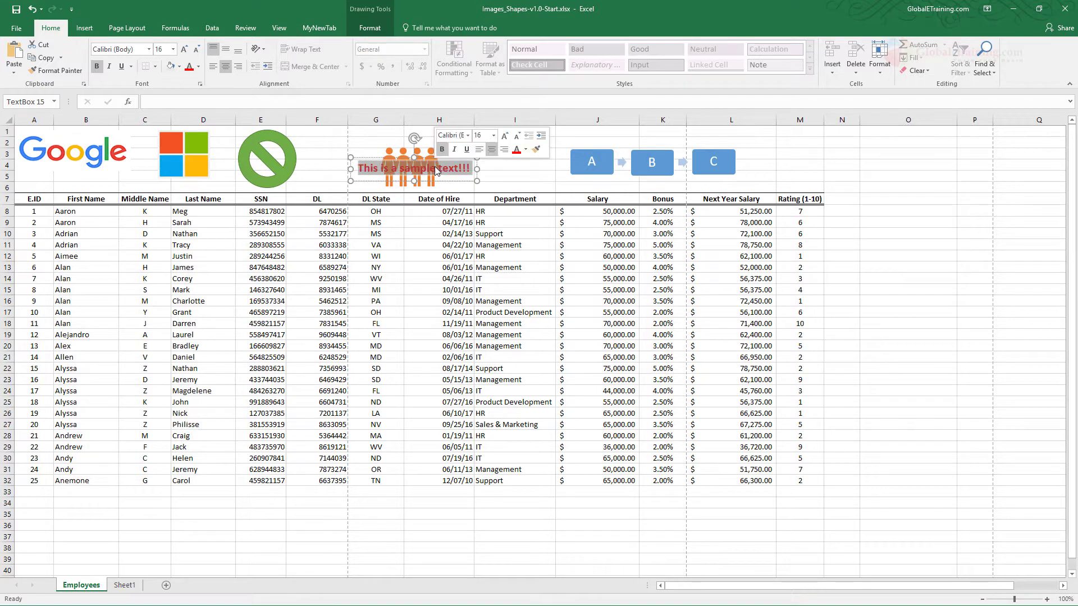
{"action": "type", "text": "The"}
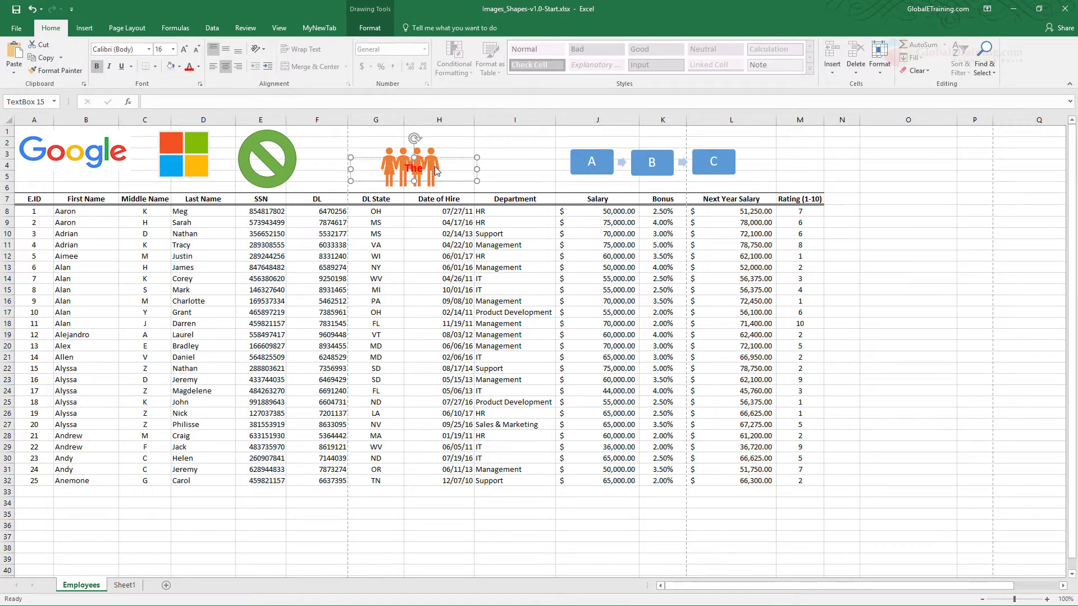
{"action": "type", "text": " Team !!"}
- Colour 'The Team !!' green and narrow the box to fit the title
{"action": "triple_click", "coordinate": [414, 166]}
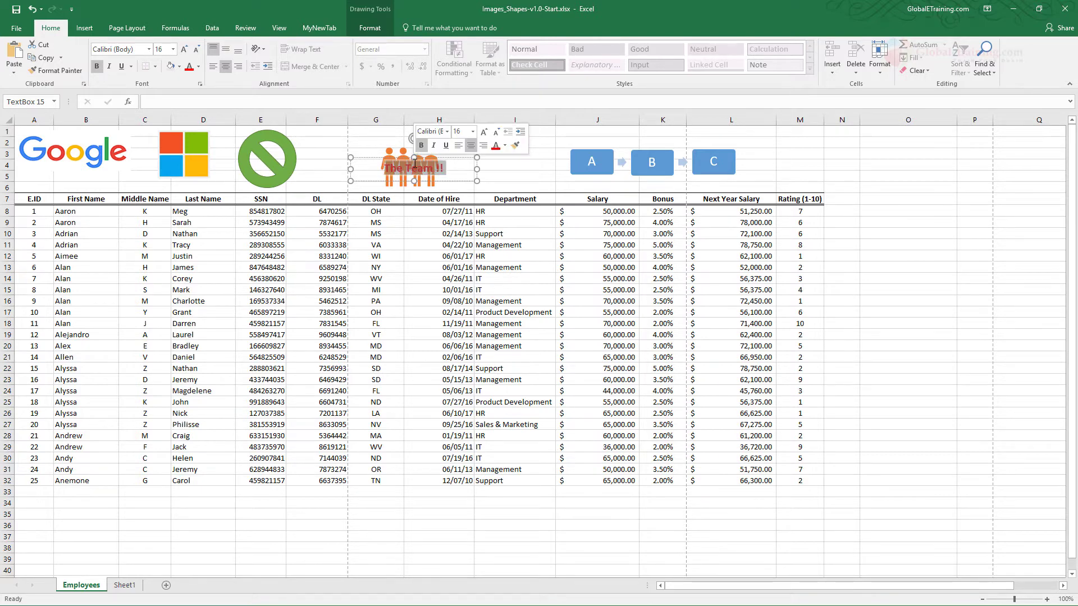
{"action": "left_click", "coordinate": [504, 146]}
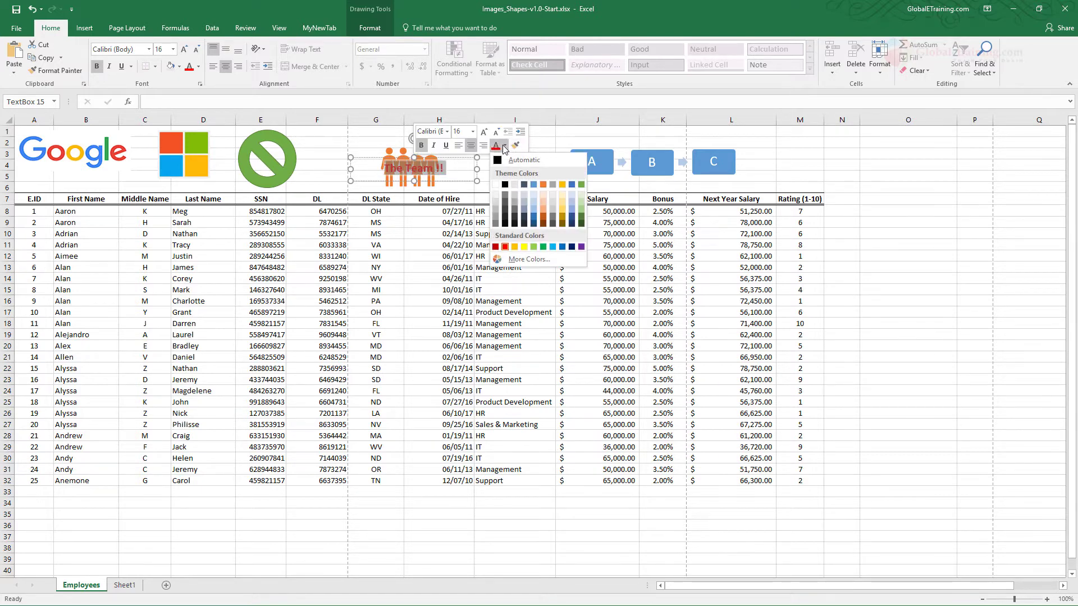
{"action": "left_click", "coordinate": [542, 248]}
{"action": "key", "text": "Escape"}
{"action": "key", "text": "Escape"}
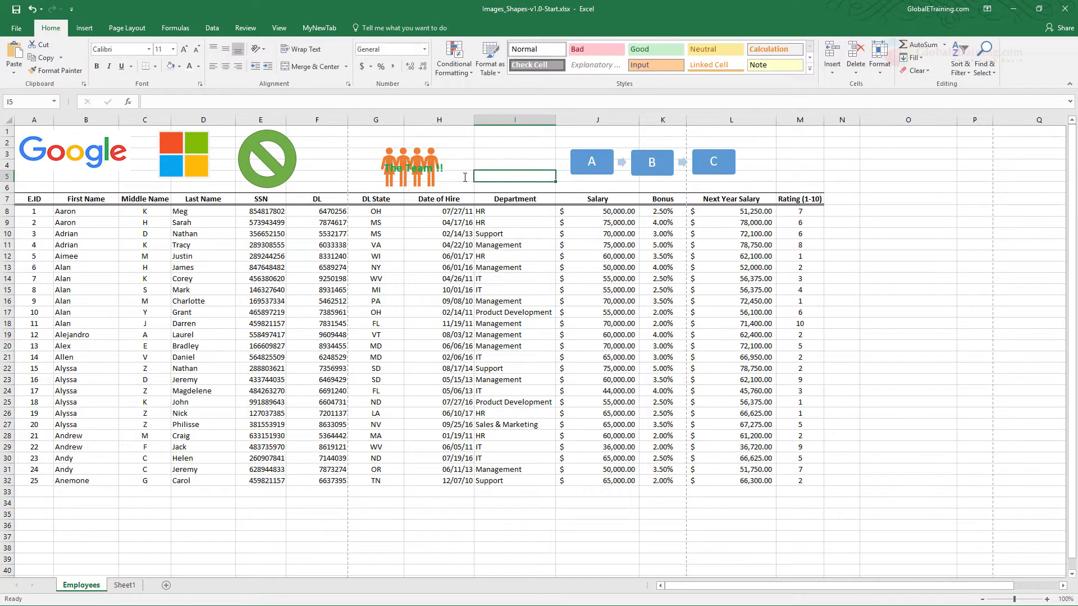
{"action": "left_click", "coordinate": [431, 169]}
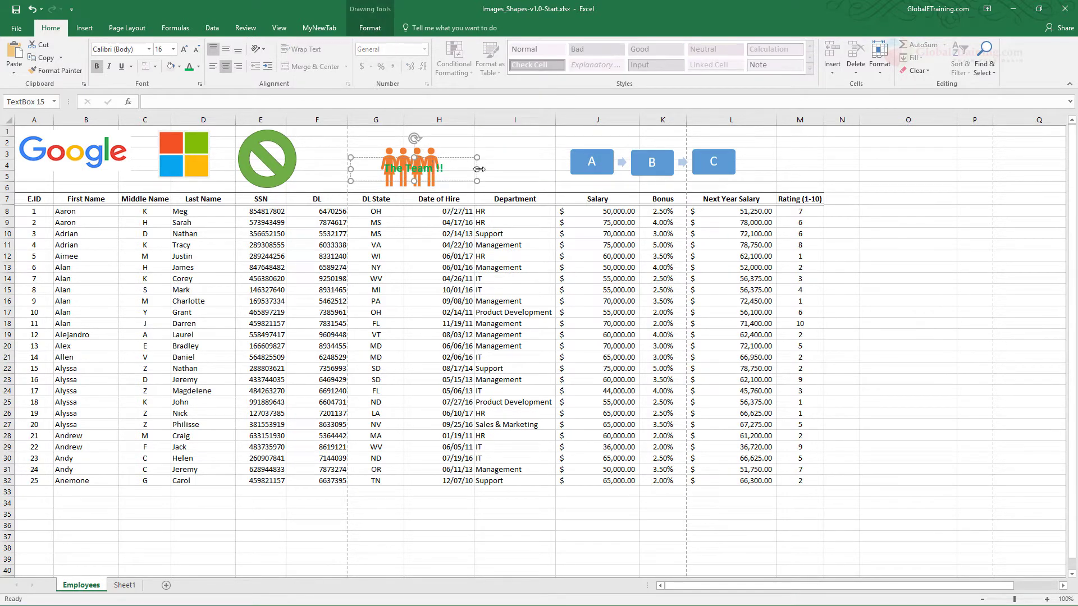
{"action": "left_click_drag", "start_coordinate": [478, 169], "coordinate": [427, 131]}
{"action": "double_click", "coordinate": [404, 169]}
{"action": "left_click", "coordinate": [500, 164]}
{"action": "left_click", "coordinate": [408, 141]}
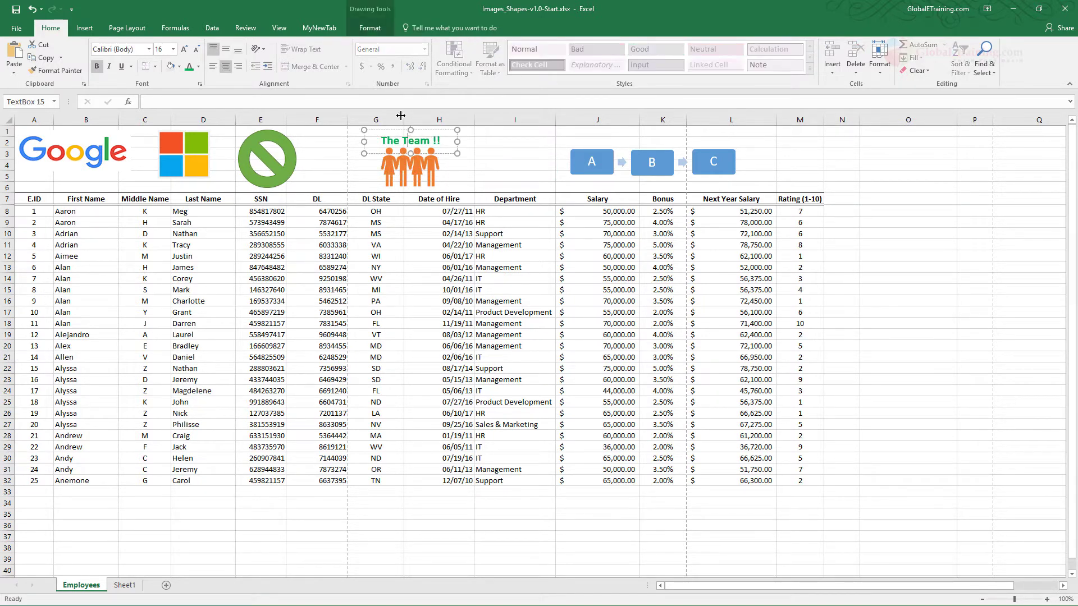
- Start a page header, putting the Employees sheet into Page Layout view
{"action": "left_click", "coordinate": [900, 200]}
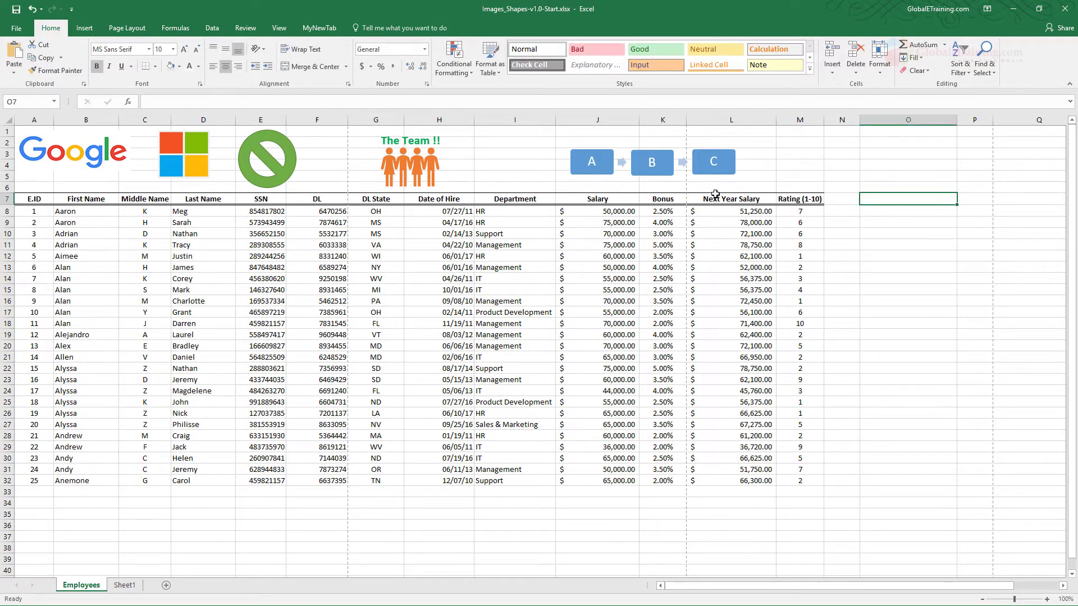
{"action": "left_click", "coordinate": [85, 29]}
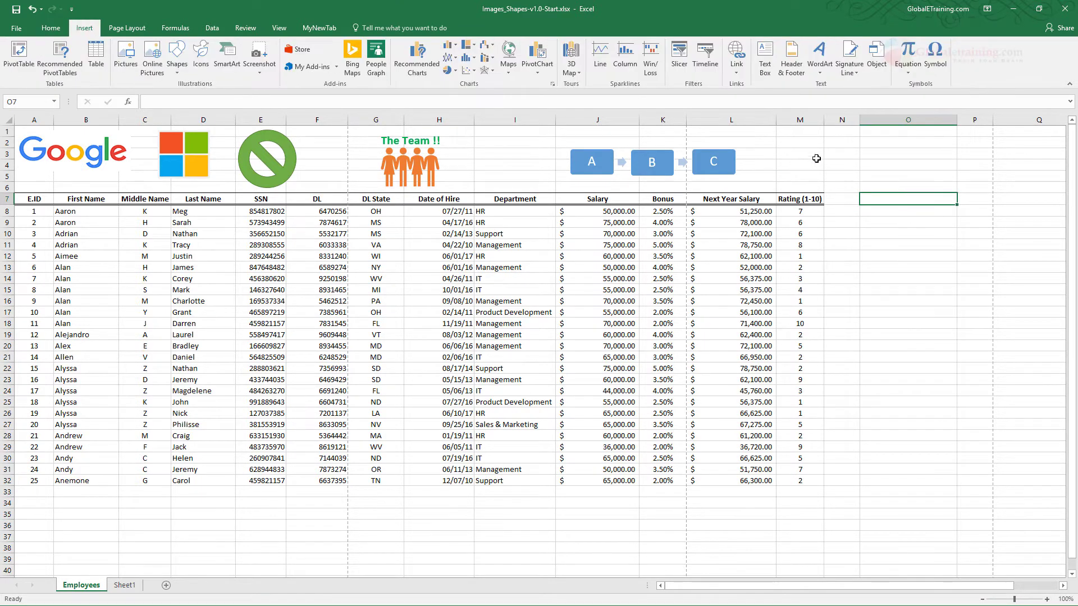
{"action": "left_click", "coordinate": [791, 67]}
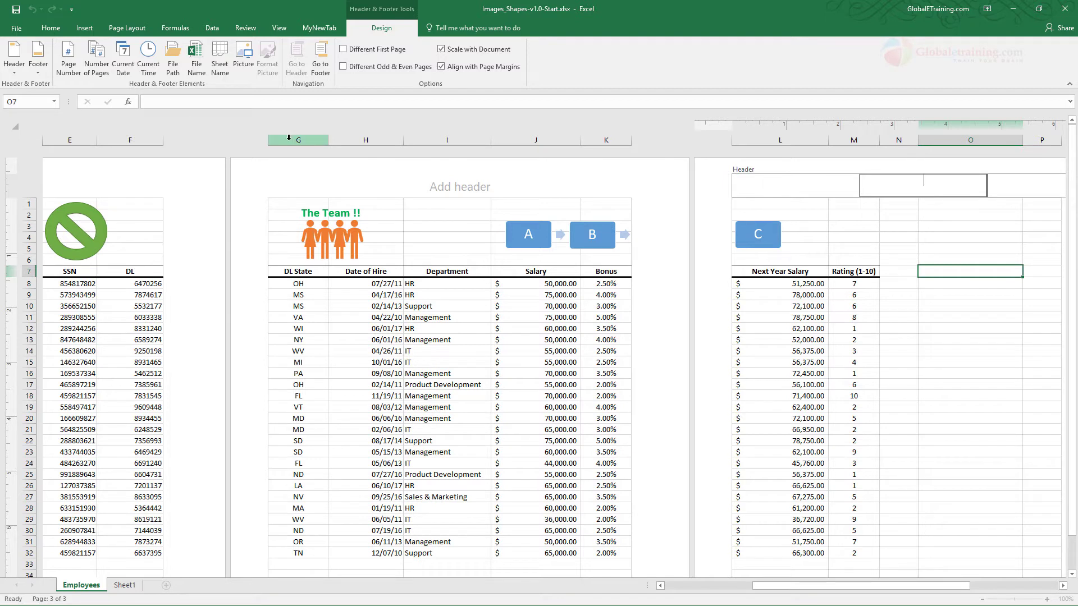
{"action": "left_click", "coordinate": [279, 27]}
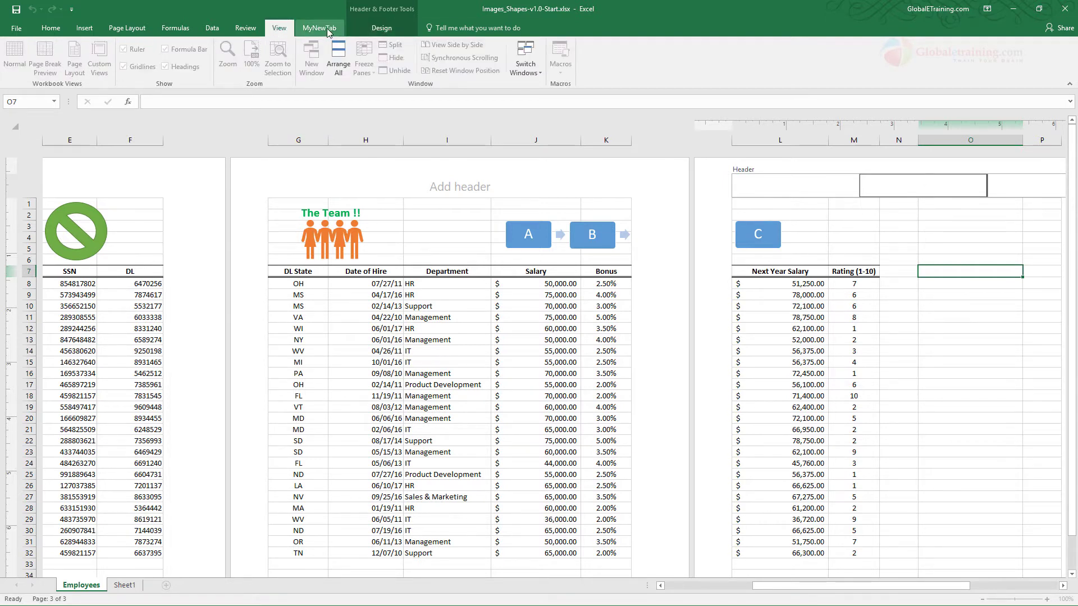
{"action": "left_click", "coordinate": [383, 29]}
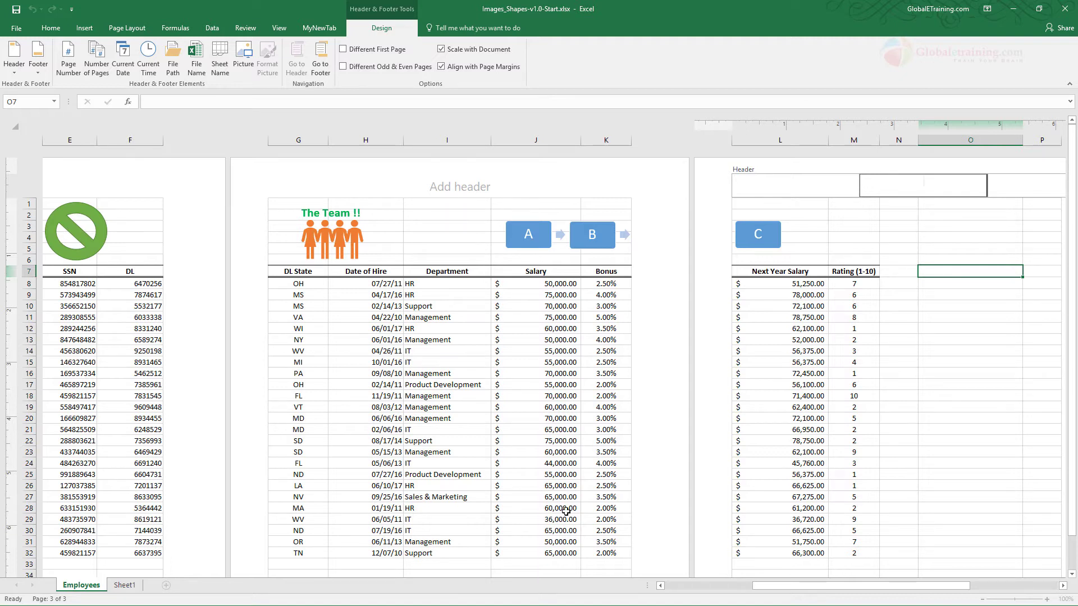
- Scroll through the page layout and select the centre header section
{"action": "left_click_drag", "start_coordinate": [1072, 150], "coordinate": [1072, 245]}
{"action": "left_click_drag", "start_coordinate": [1070, 292], "coordinate": [1073, 186]}
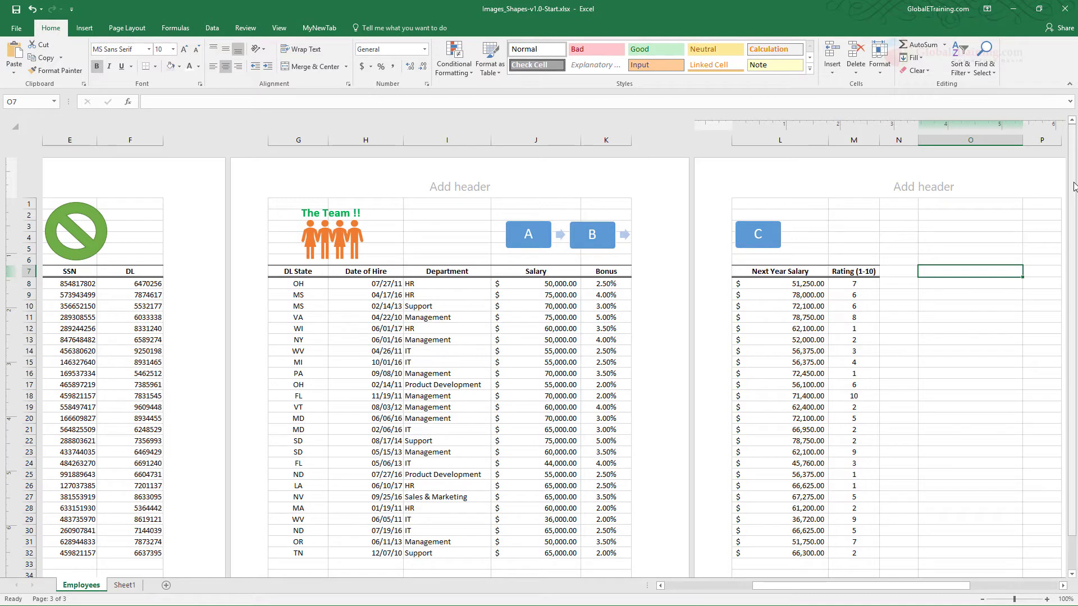
{"action": "scroll", "coordinate": [1073, 187], "scroll_direction": "down", "scroll_amount": 2}
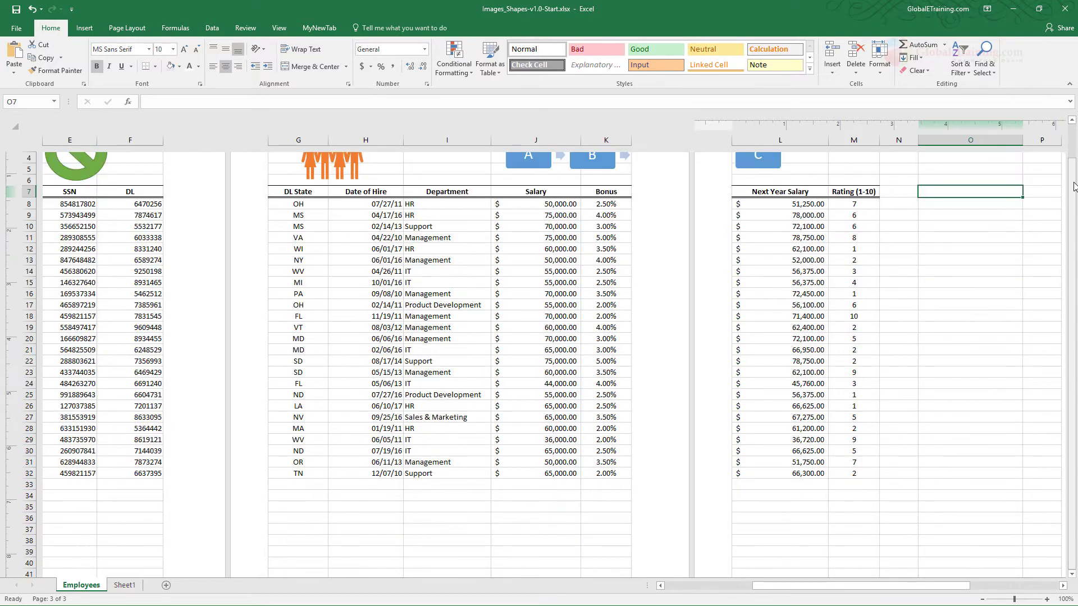
{"action": "scroll", "coordinate": [522, 343], "scroll_direction": "up", "scroll_amount": 2}
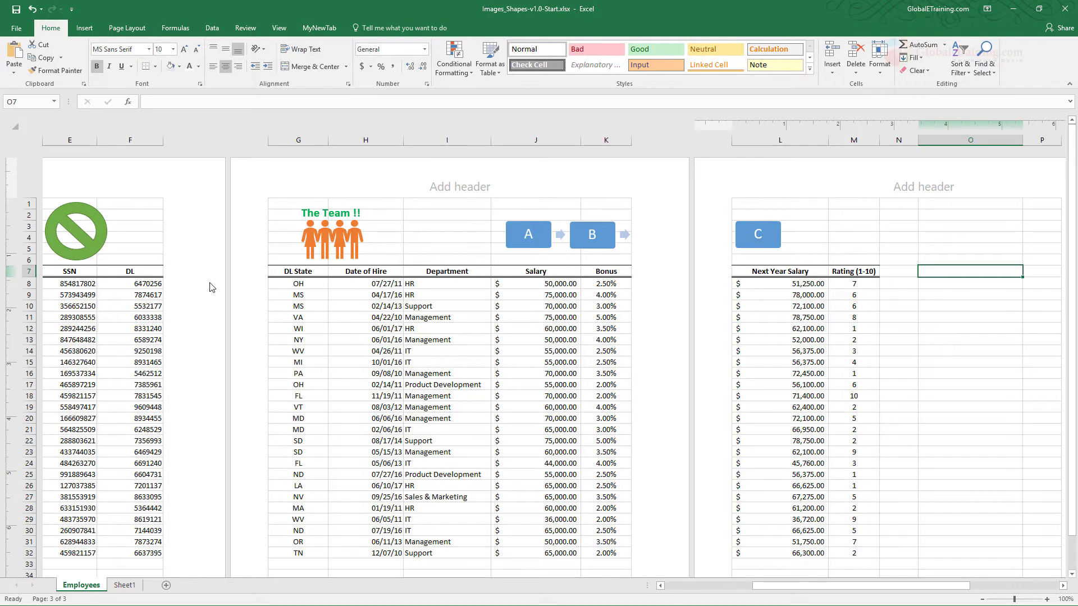
{"action": "left_click", "coordinate": [465, 192]}
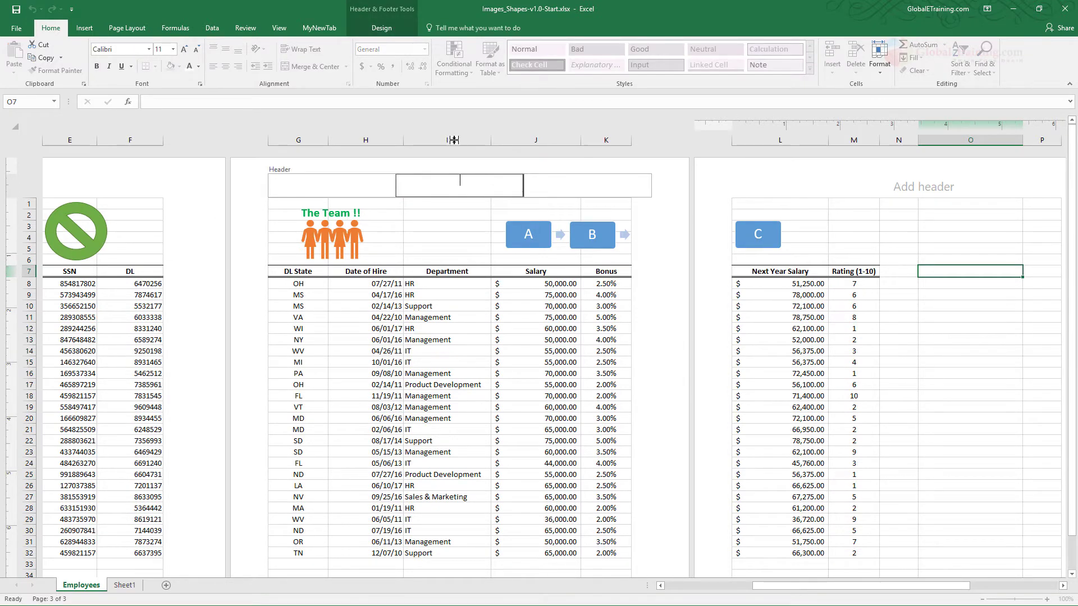
{"action": "left_click", "coordinate": [381, 27]}
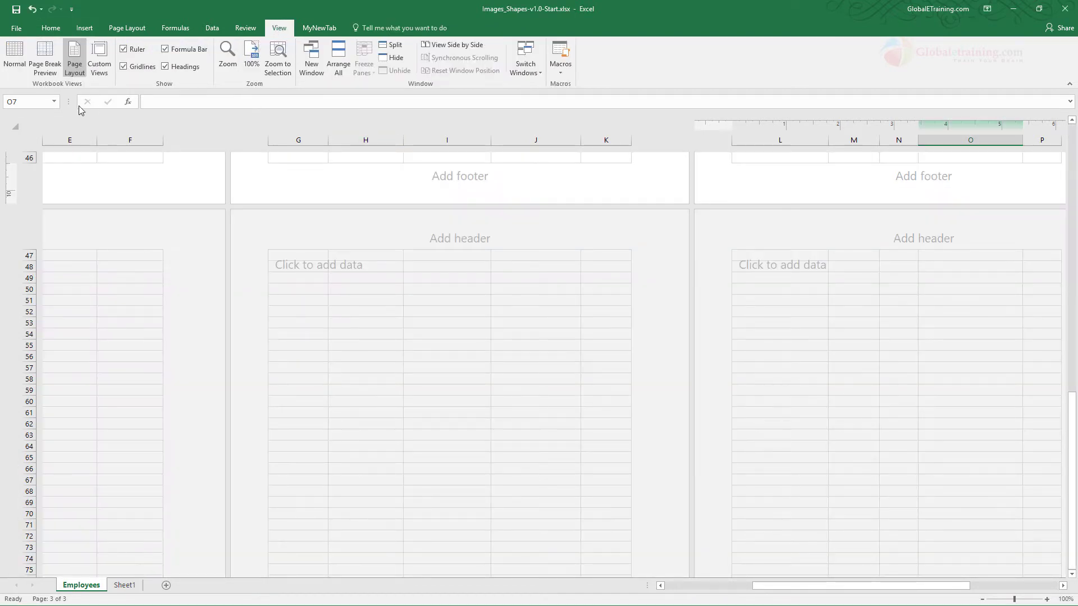
- Return to Normal view, scroll back to column A, and show the Insert ribbon
{"action": "left_click", "coordinate": [14, 65]}
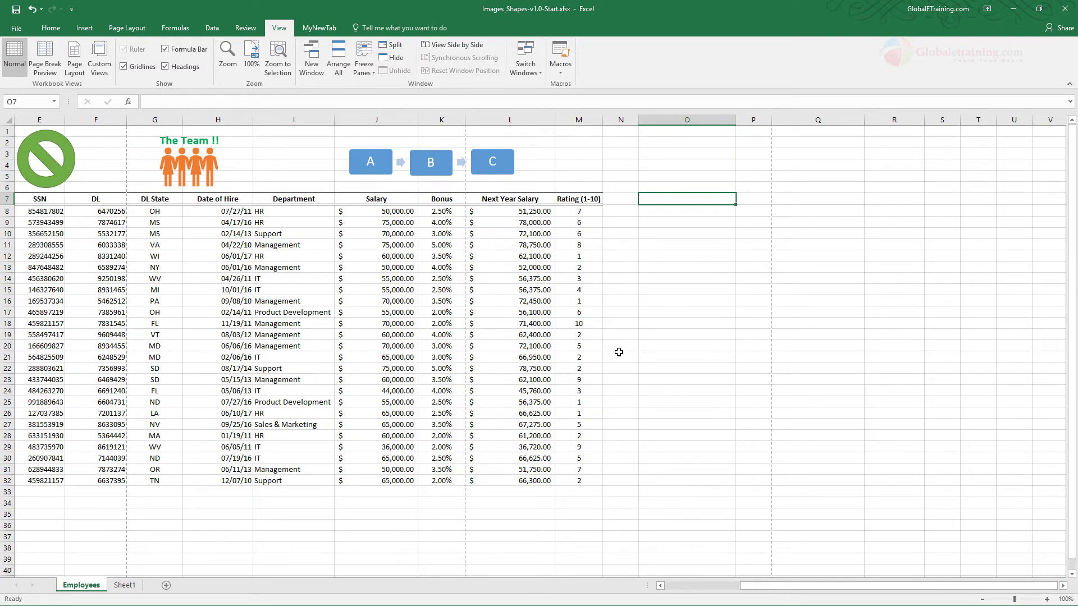
{"action": "left_click", "coordinate": [681, 585]}
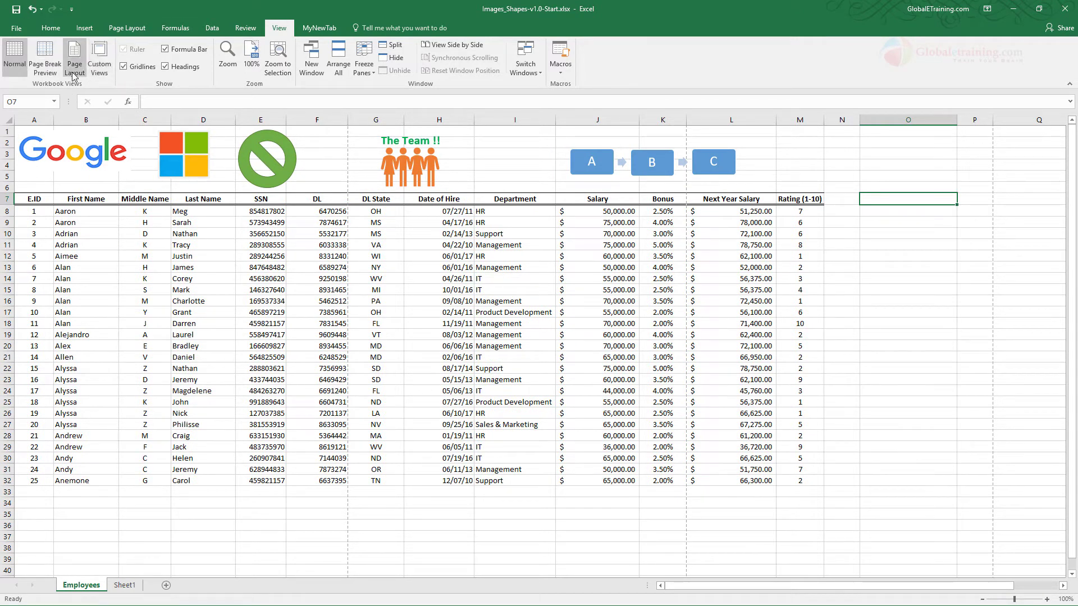
{"action": "left_click", "coordinate": [84, 28]}
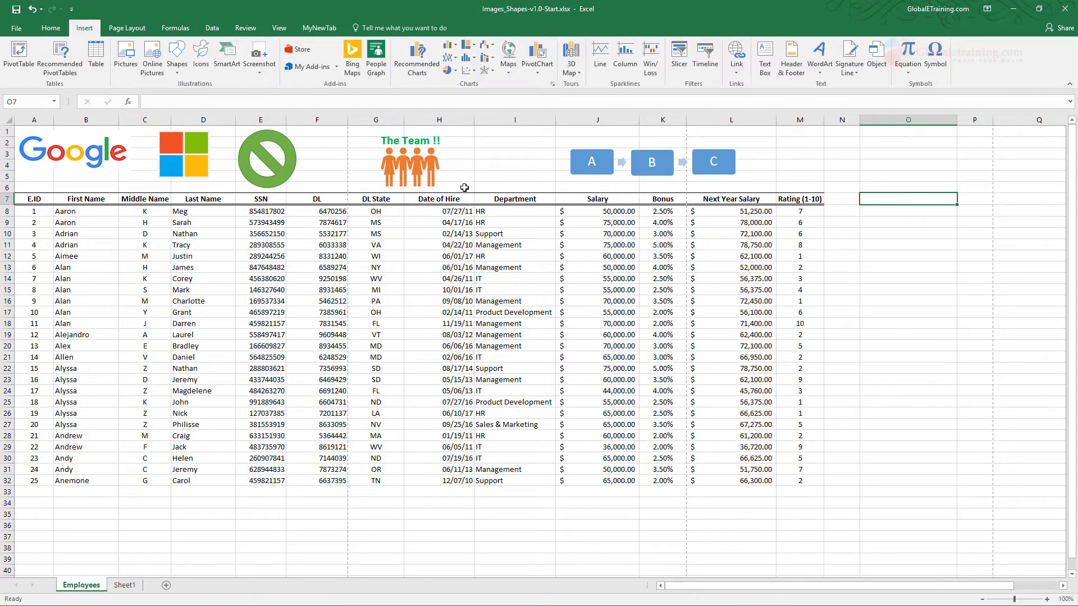
- Insert blue reflected WordArt 'This a Great Company!' and drag it below the employee table
{"action": "left_click", "coordinate": [824, 73]}
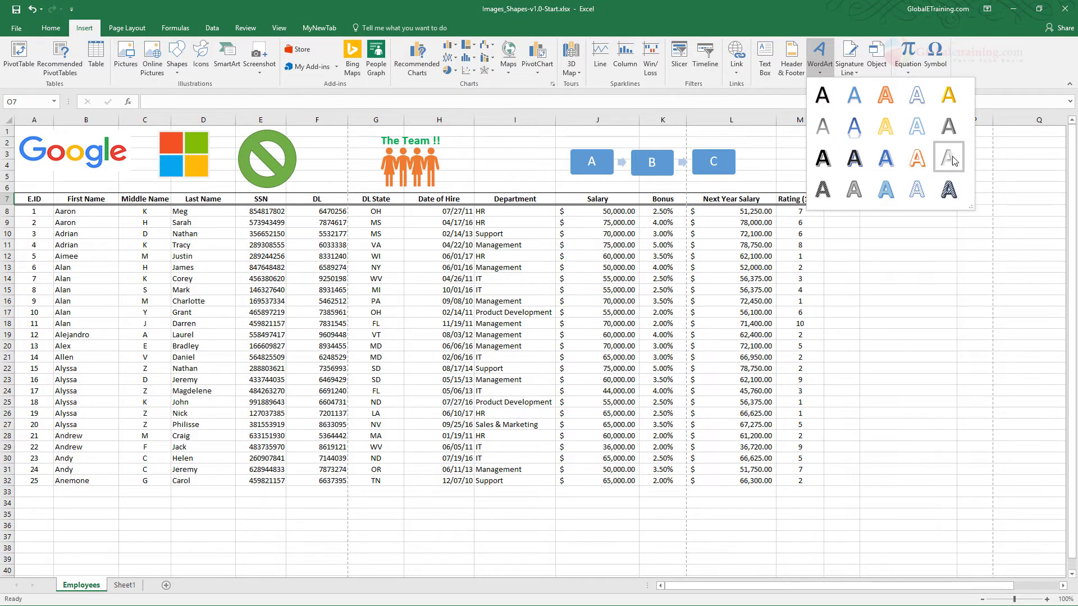
{"action": "left_click", "coordinate": [856, 127]}
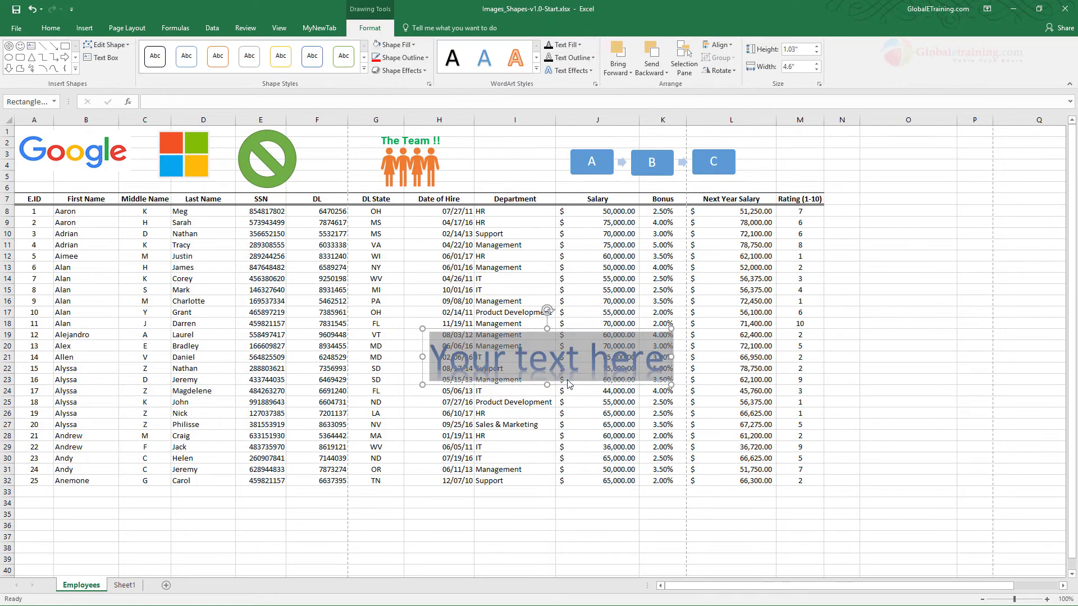
{"action": "type", "text": "This a Great Co"}
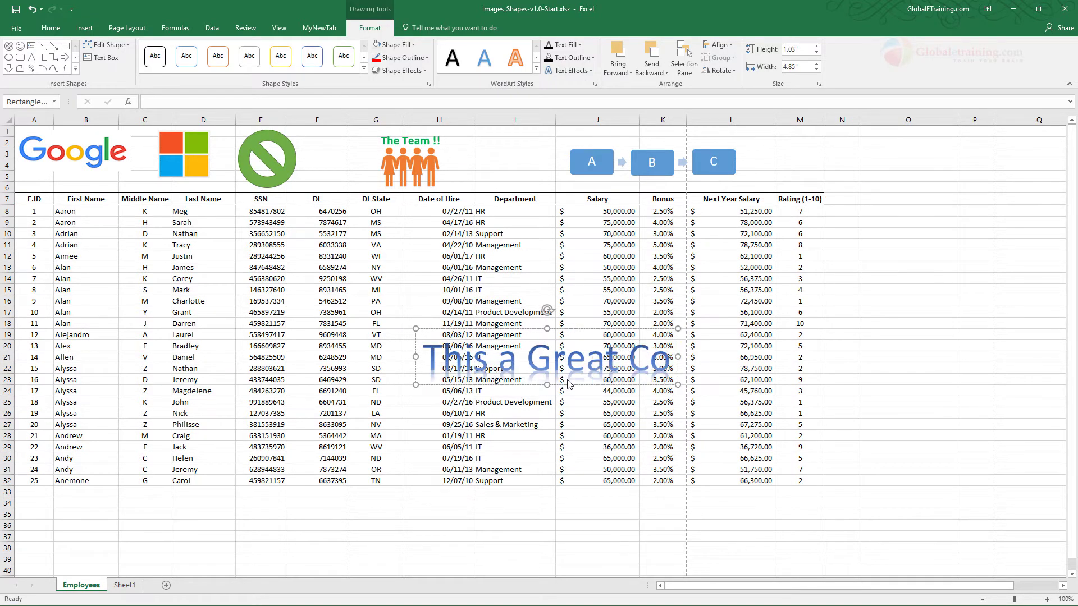
{"action": "type", "text": "mpany!"}
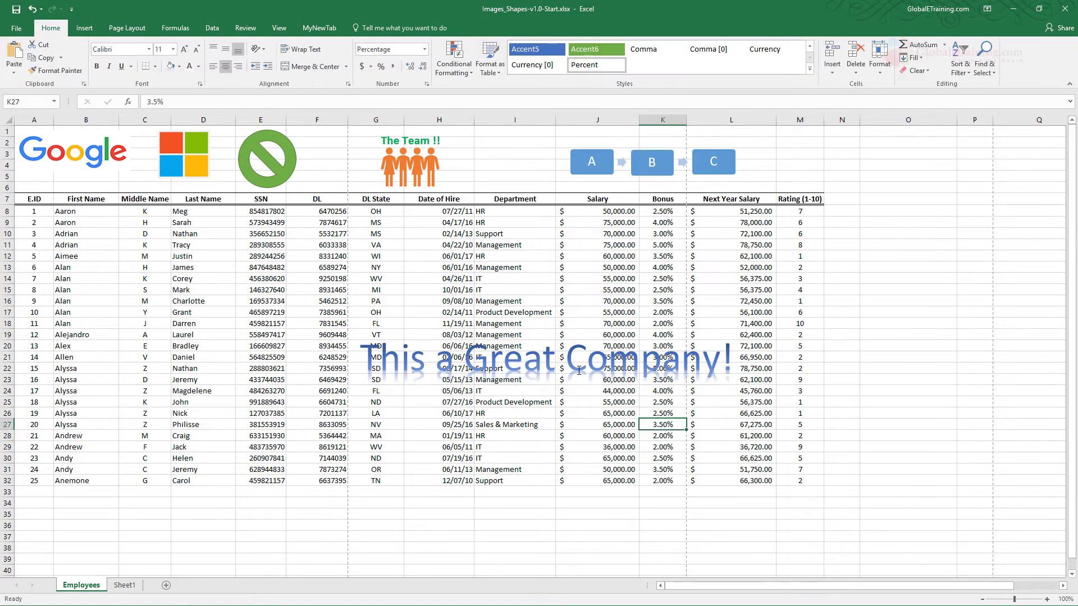
{"action": "left_click_drag", "start_coordinate": [588, 335], "coordinate": [498, 151]}
{"action": "key", "text": "Escape"}
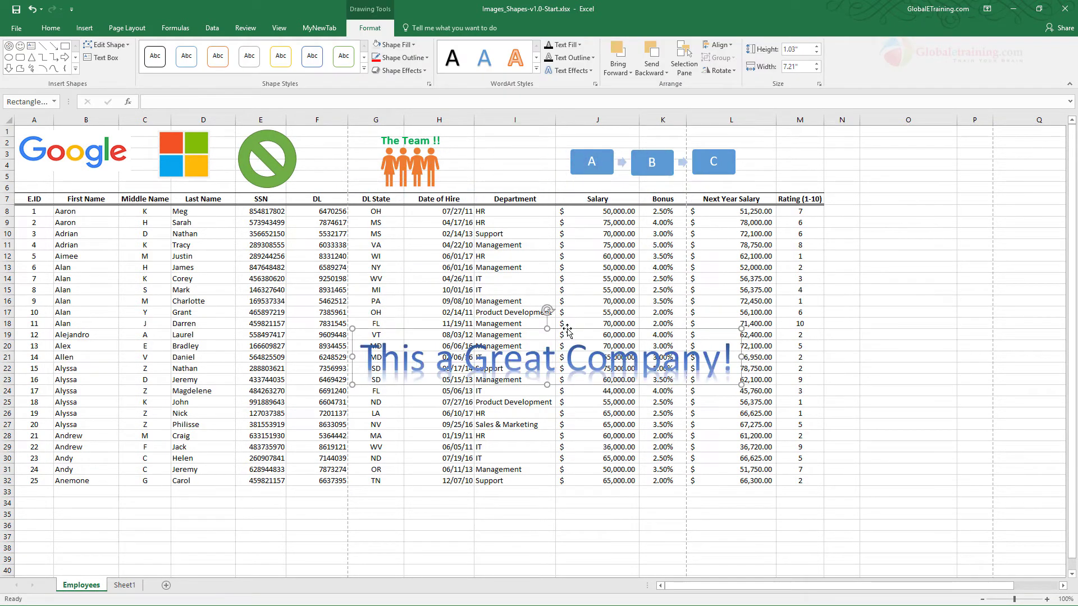
{"action": "left_click_drag", "start_coordinate": [566, 331], "coordinate": [431, 487]}
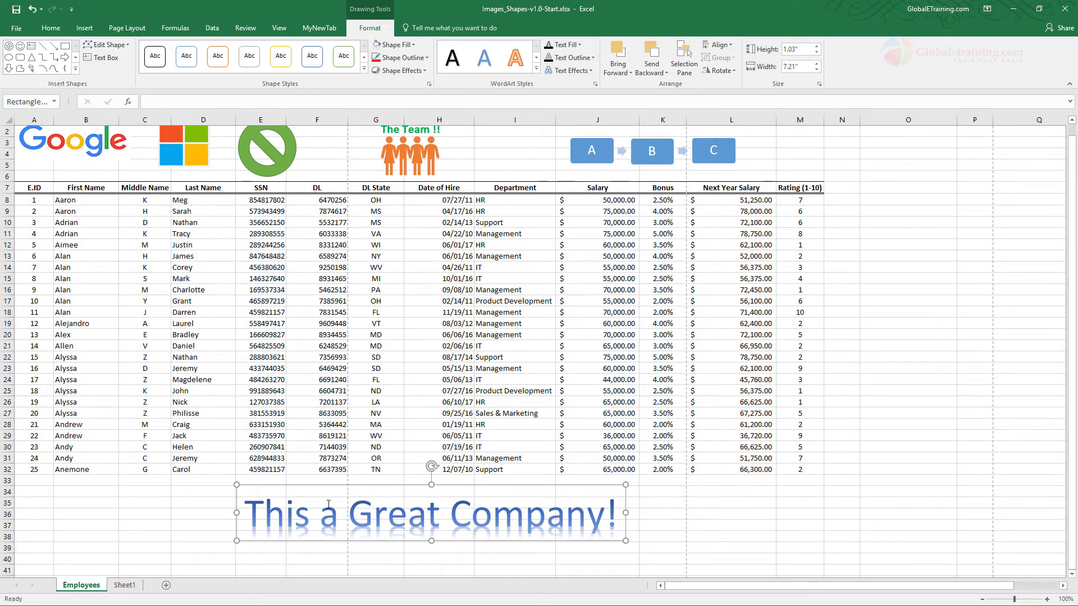
- In the Object dialog's Create New list, choose Microsoft Word 97 - 2003 Document
{"action": "left_click", "coordinate": [84, 28]}
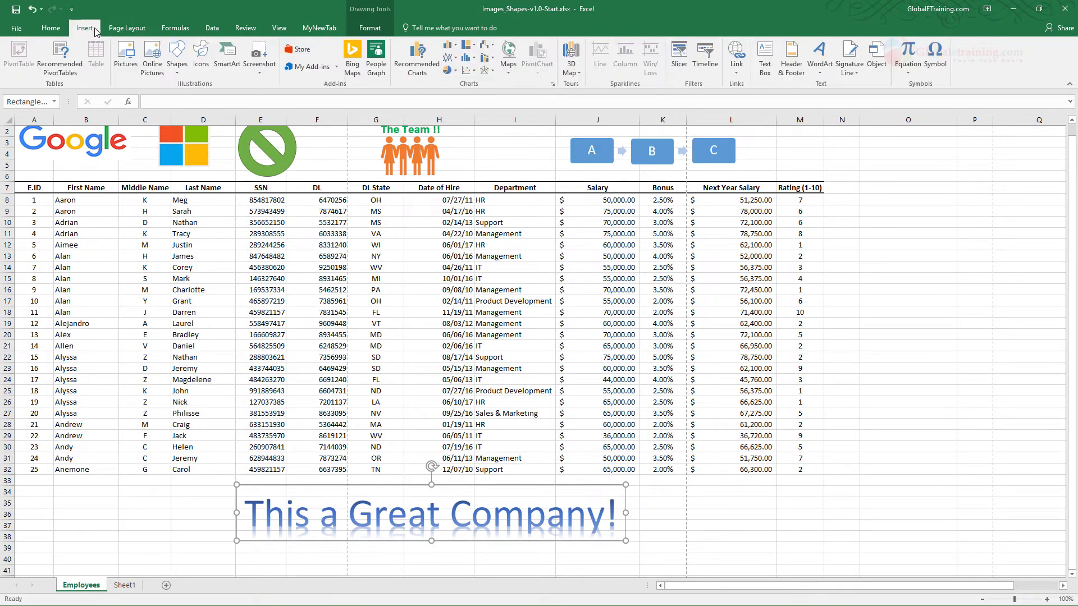
{"action": "left_click", "coordinate": [854, 78]}
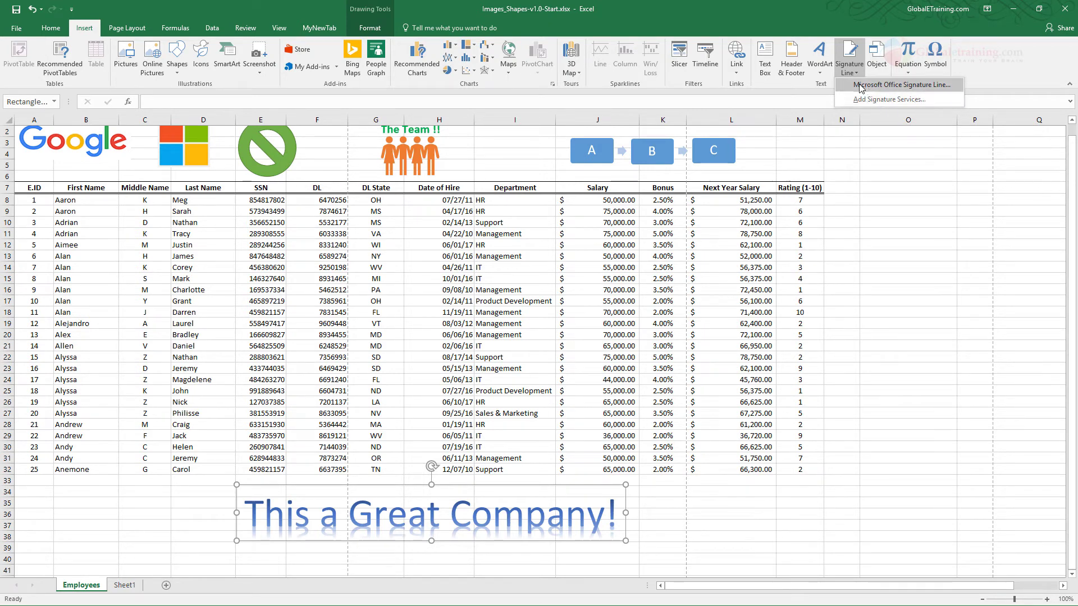
{"action": "left_click", "coordinate": [958, 72]}
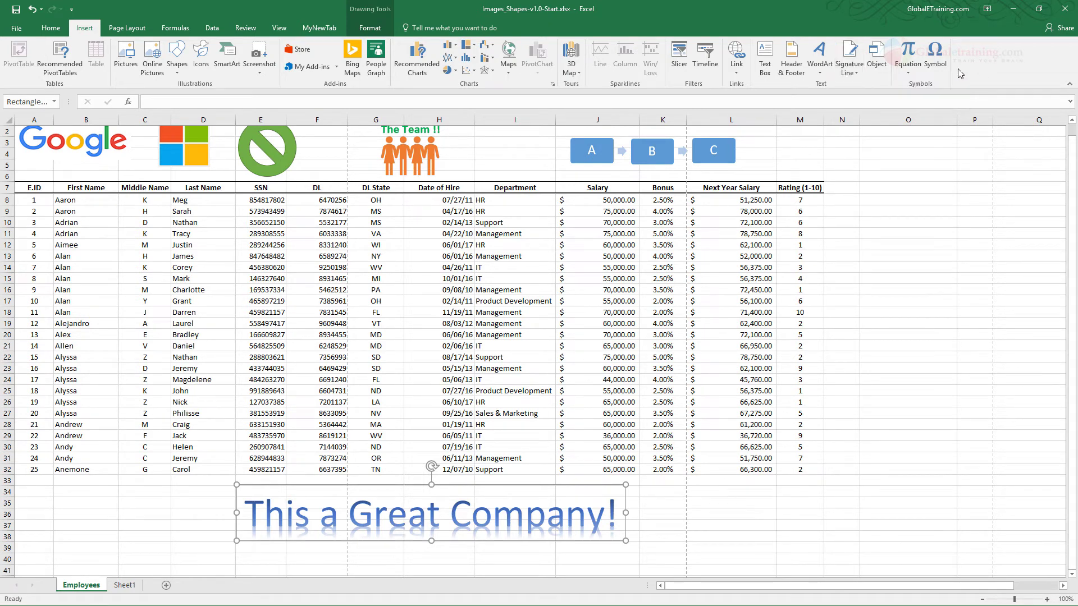
{"action": "left_click", "coordinate": [877, 72]}
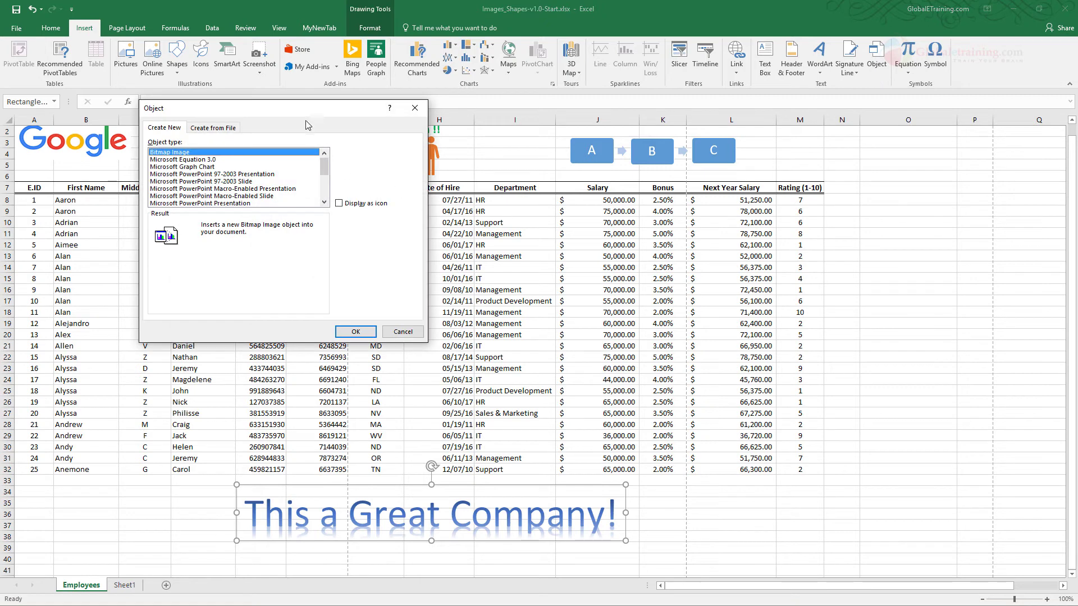
{"action": "left_click_drag", "start_coordinate": [316, 113], "coordinate": [632, 175]}
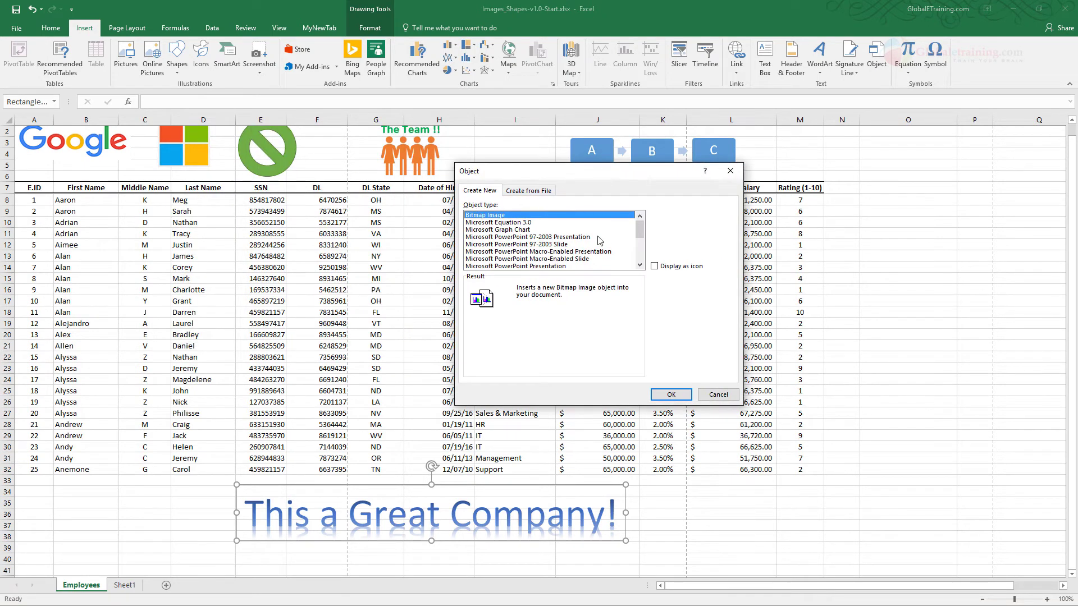
{"action": "left_click_drag", "start_coordinate": [643, 234], "coordinate": [643, 243]}
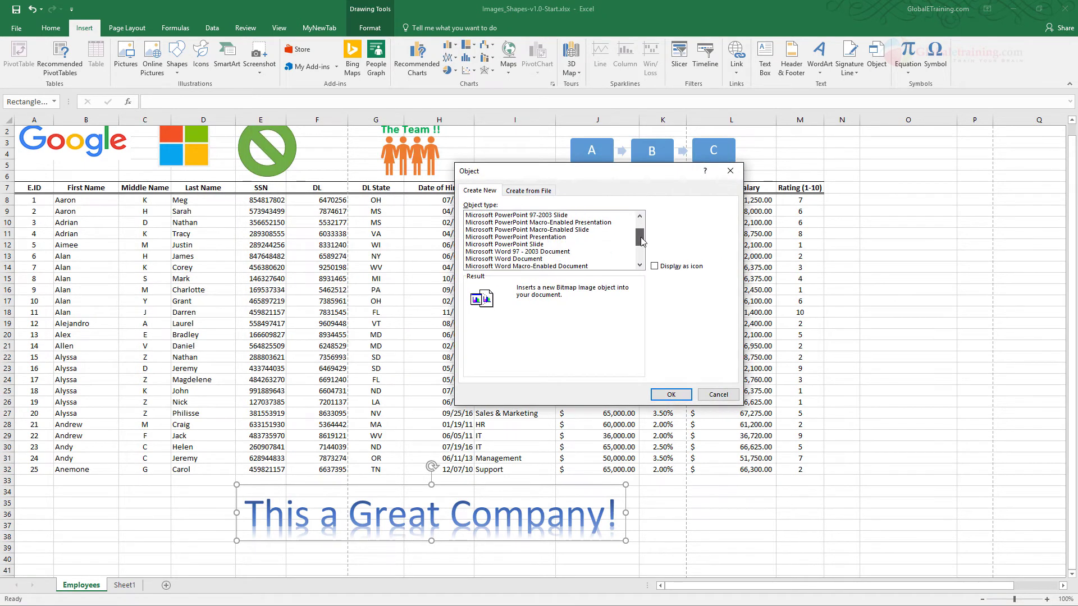
{"action": "left_click", "coordinate": [543, 252]}
- Embed the Word document, type 'This is a sample text using MS Word', then click back onto the sheet
{"action": "left_click", "coordinate": [670, 395]}
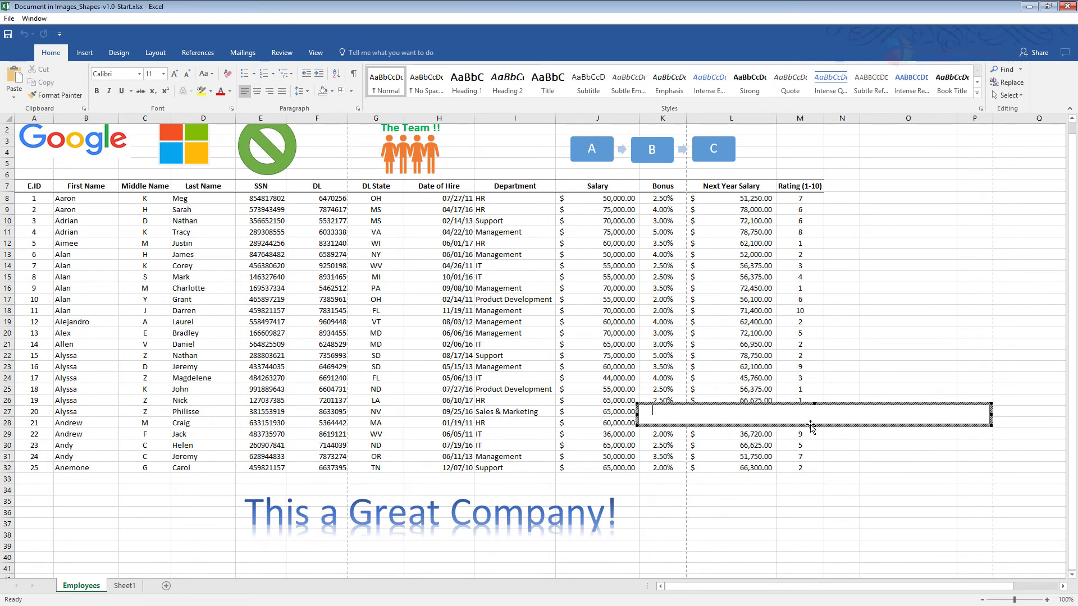
{"action": "type", "text": "This is a sample text using MS Word"}
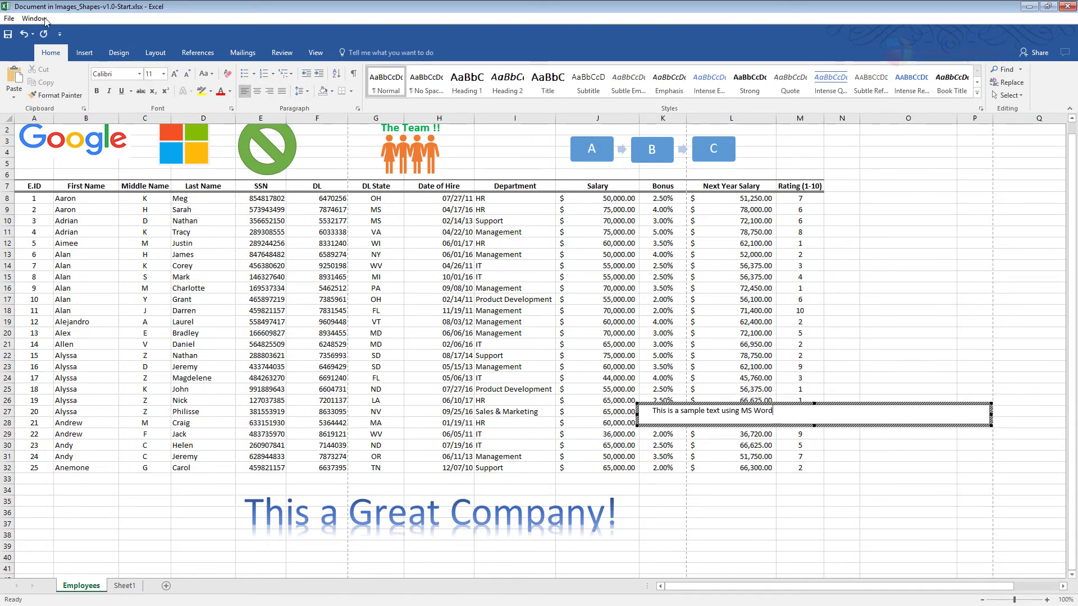
{"action": "left_click", "coordinate": [933, 322]}
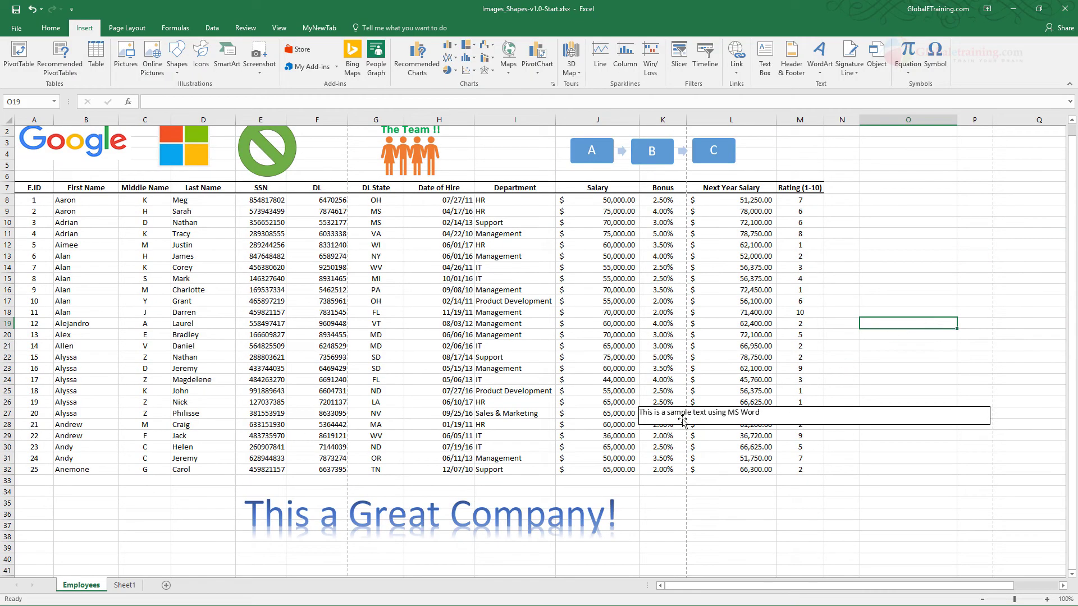
- Drag the embedded Word object beside the A-B-C shapes at rows 5–6 near column O
{"action": "left_click", "coordinate": [639, 418]}
{"action": "mouse_move", "coordinate": [640, 418]}
{"action": "left_mouse_down"}
{"action": "mouse_move", "coordinate": [663, 416]}
{"action": "mouse_move", "coordinate": [757, 158]}
{"action": "left_mouse_up"}
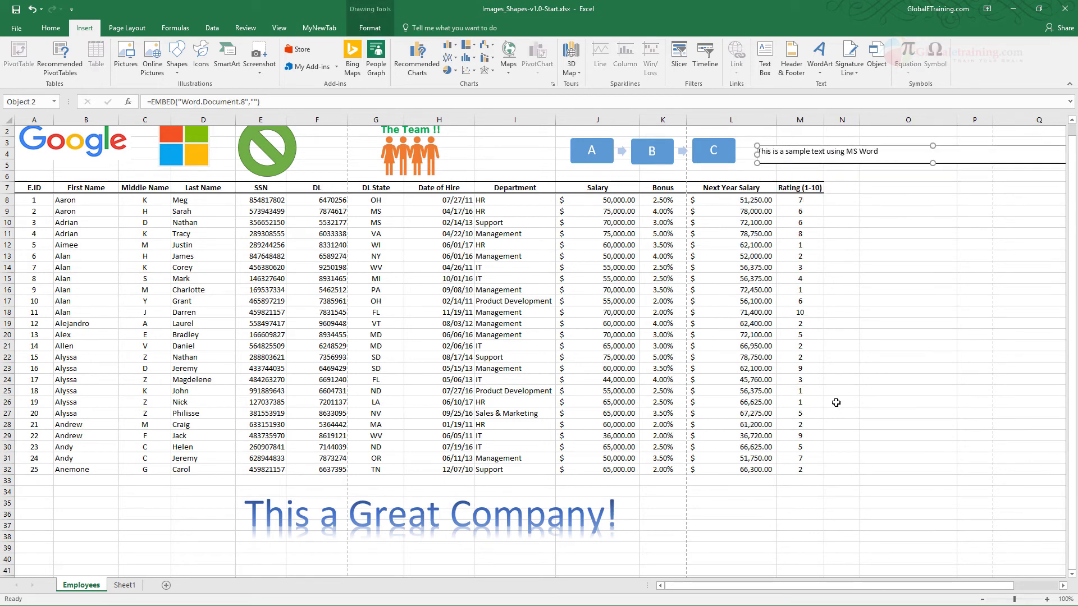
{"action": "left_click_drag", "start_coordinate": [844, 147], "coordinate": [942, 166]}
- Stretch the embedded Word box down to show all its text and apply Heading 2
{"action": "double_click", "coordinate": [918, 171]}
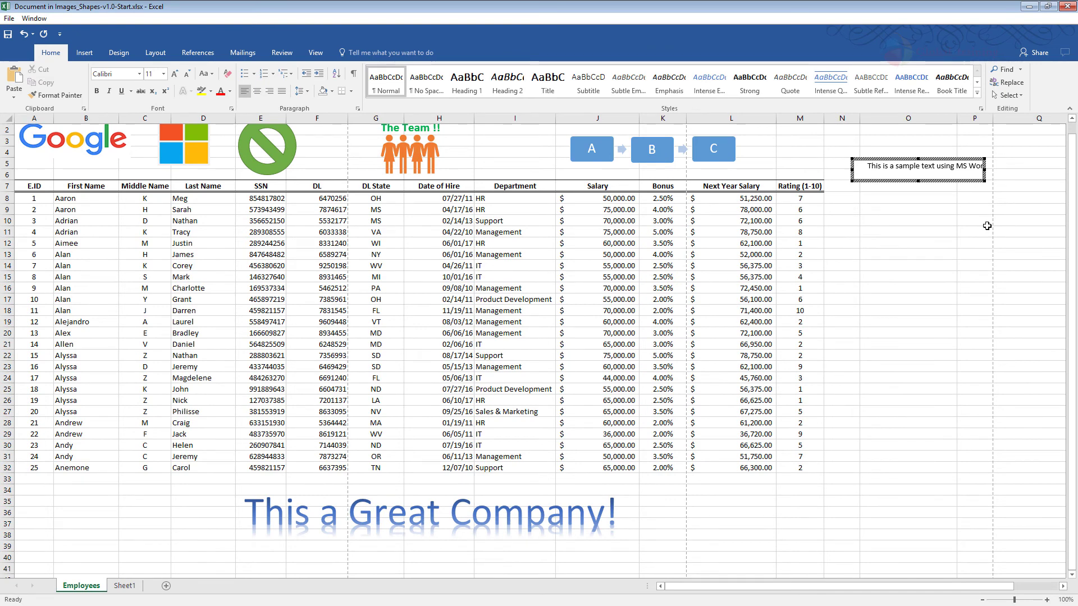
{"action": "left_click_drag", "start_coordinate": [987, 226], "coordinate": [985, 224]}
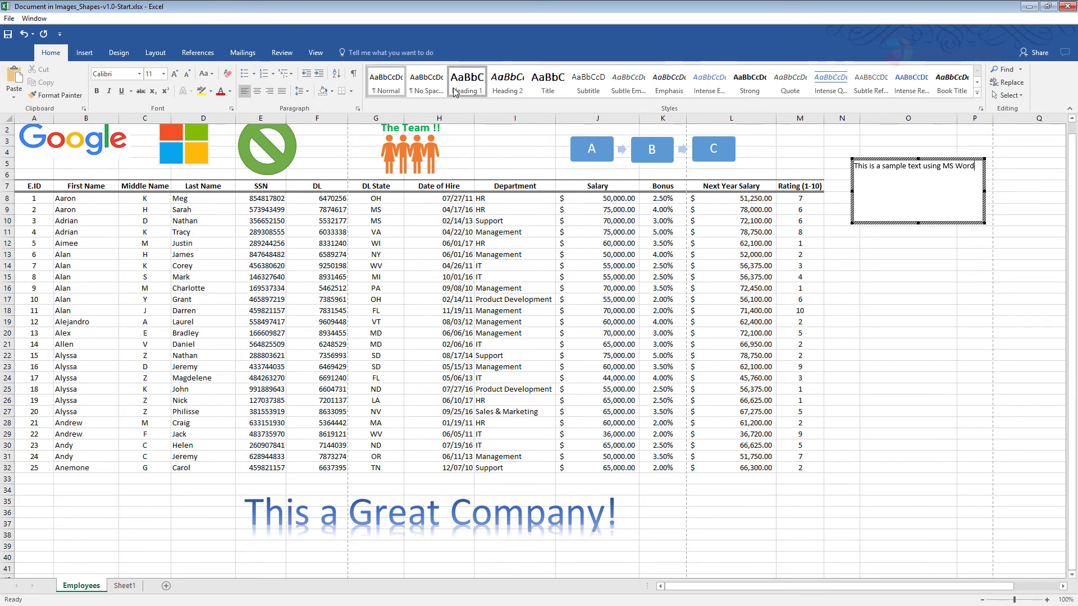
{"action": "left_click", "coordinate": [516, 94]}
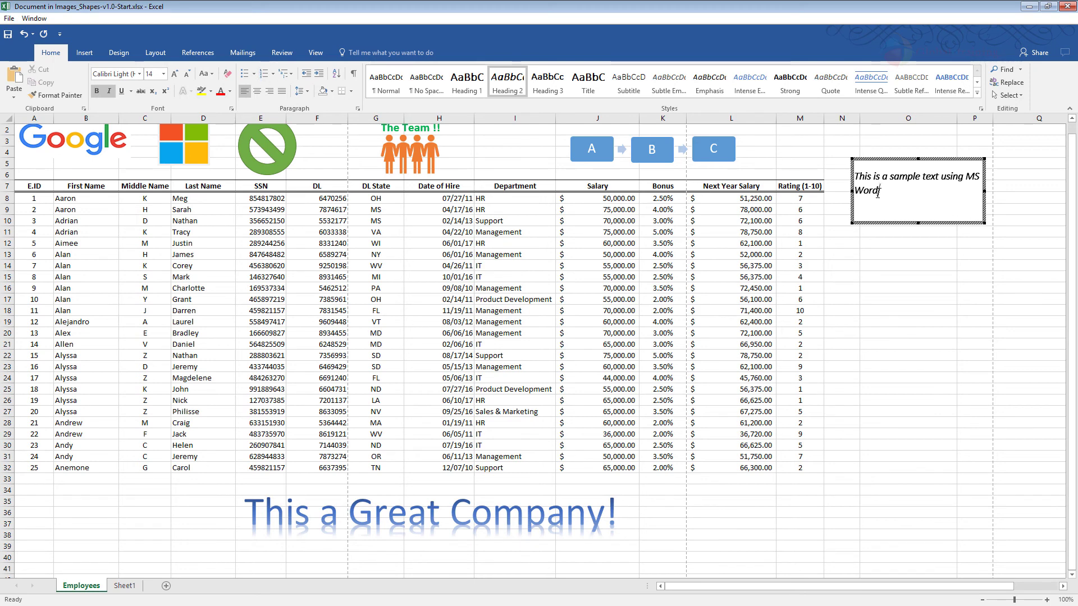
- Click a cell outside the Word object to close in-place editing and return to the sheet
{"action": "left_click", "coordinate": [928, 273]}
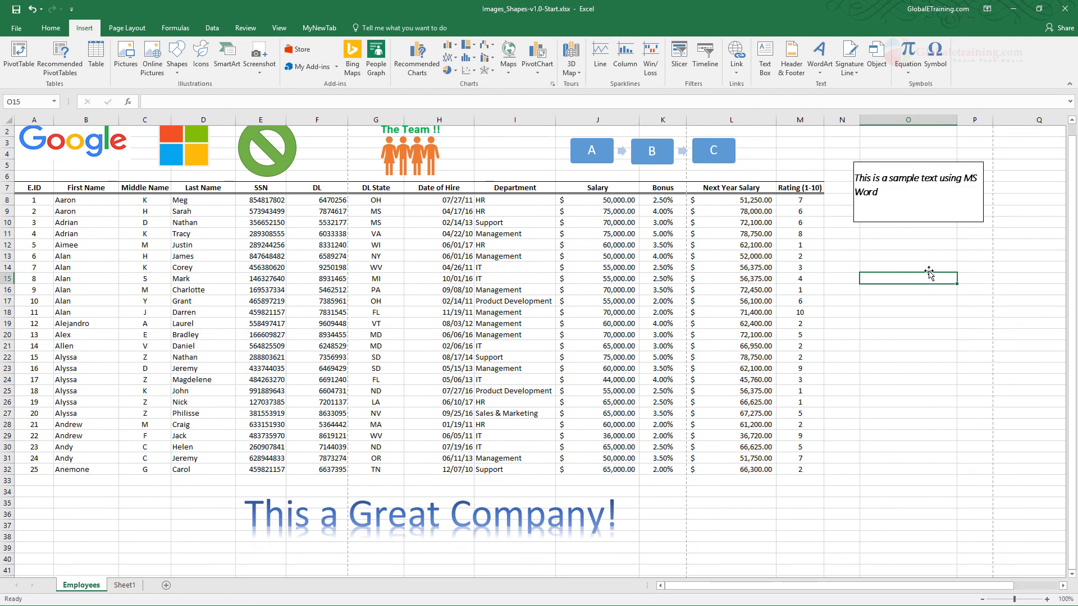